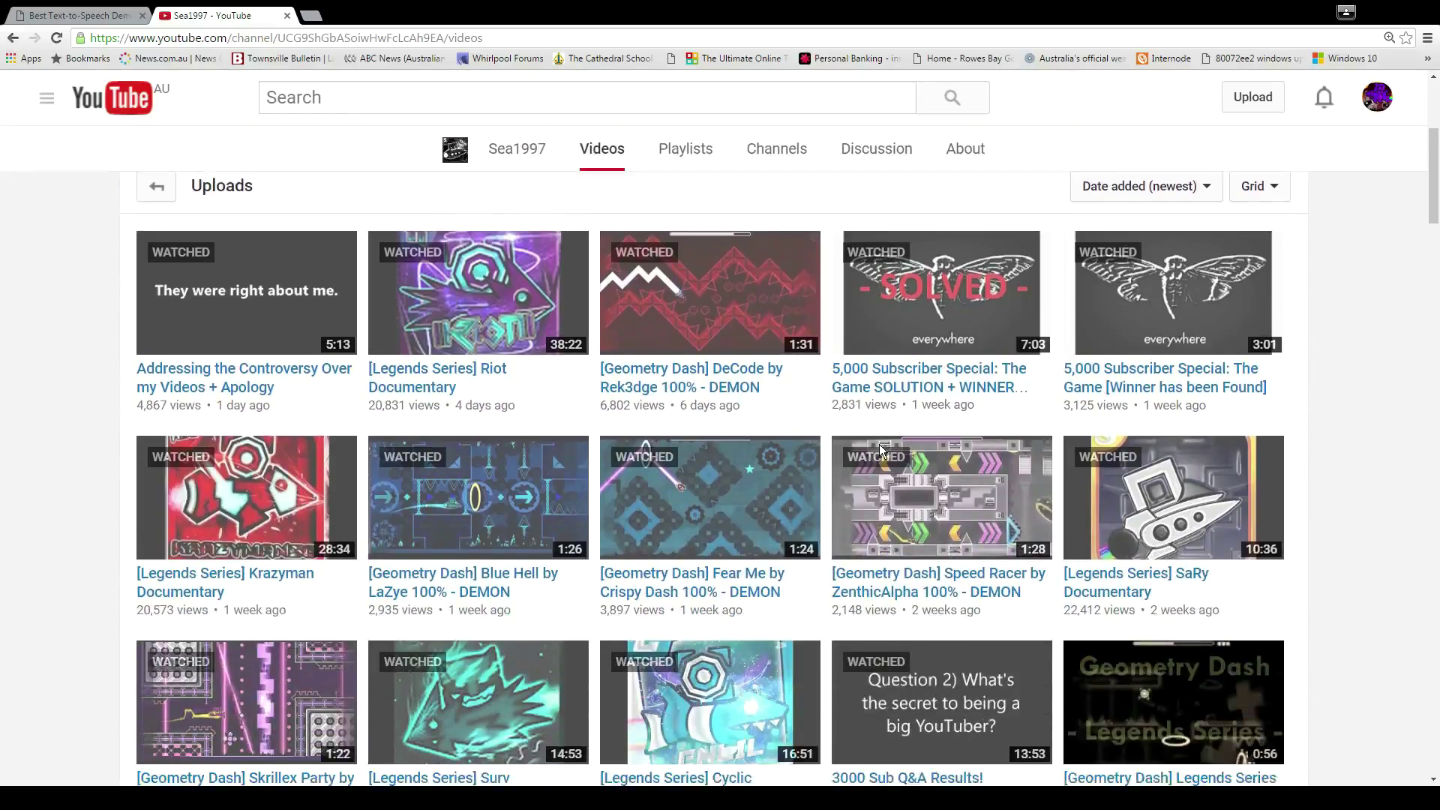
scroll(881, 450, down, 2)
scroll(881, 450, down, 1)
scroll(881, 450, down, 2)
scroll(881, 450, down, 1)
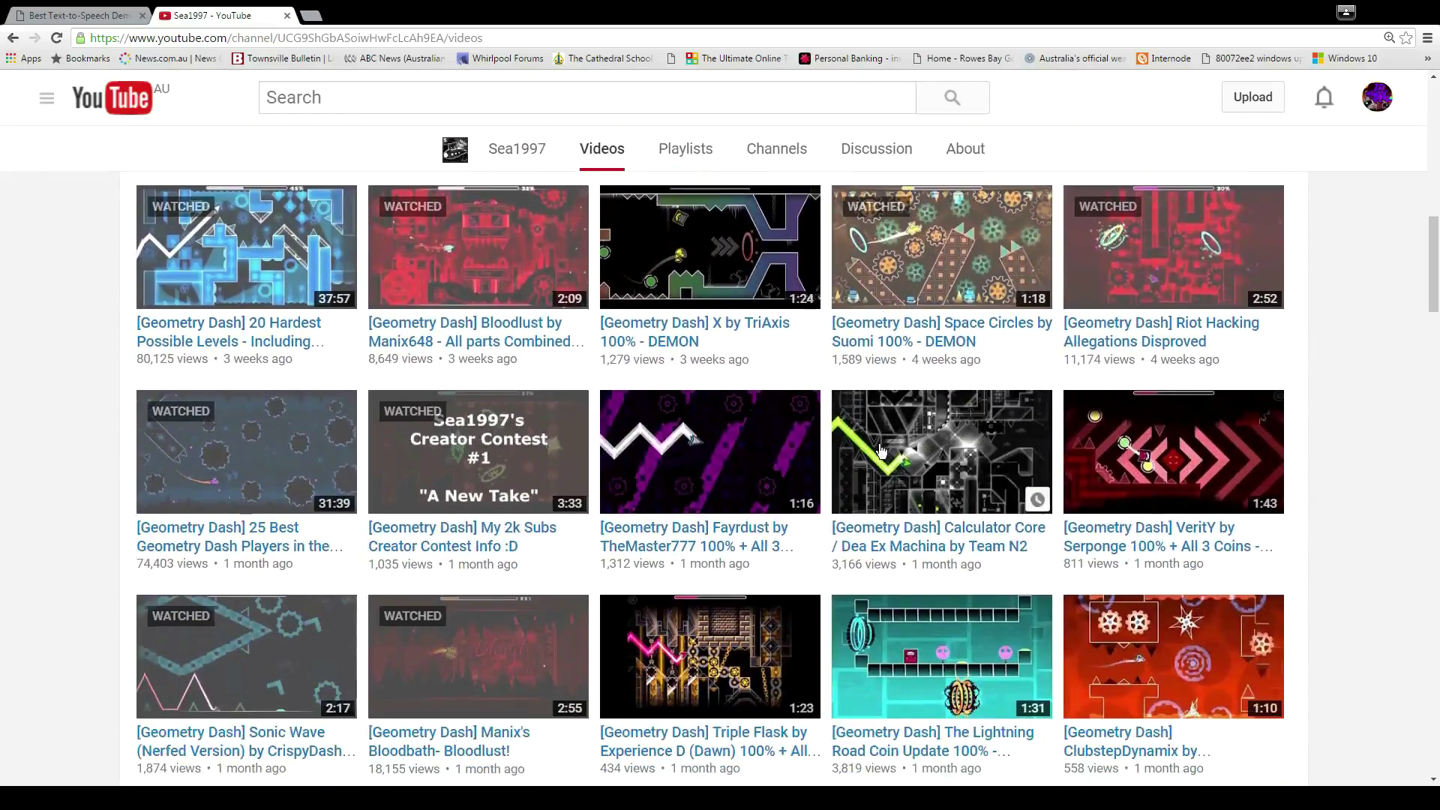
scroll(882, 450, down, 2)
scroll(880, 451, down, 1)
scroll(880, 450, down, 2)
scroll(881, 450, down, 1)
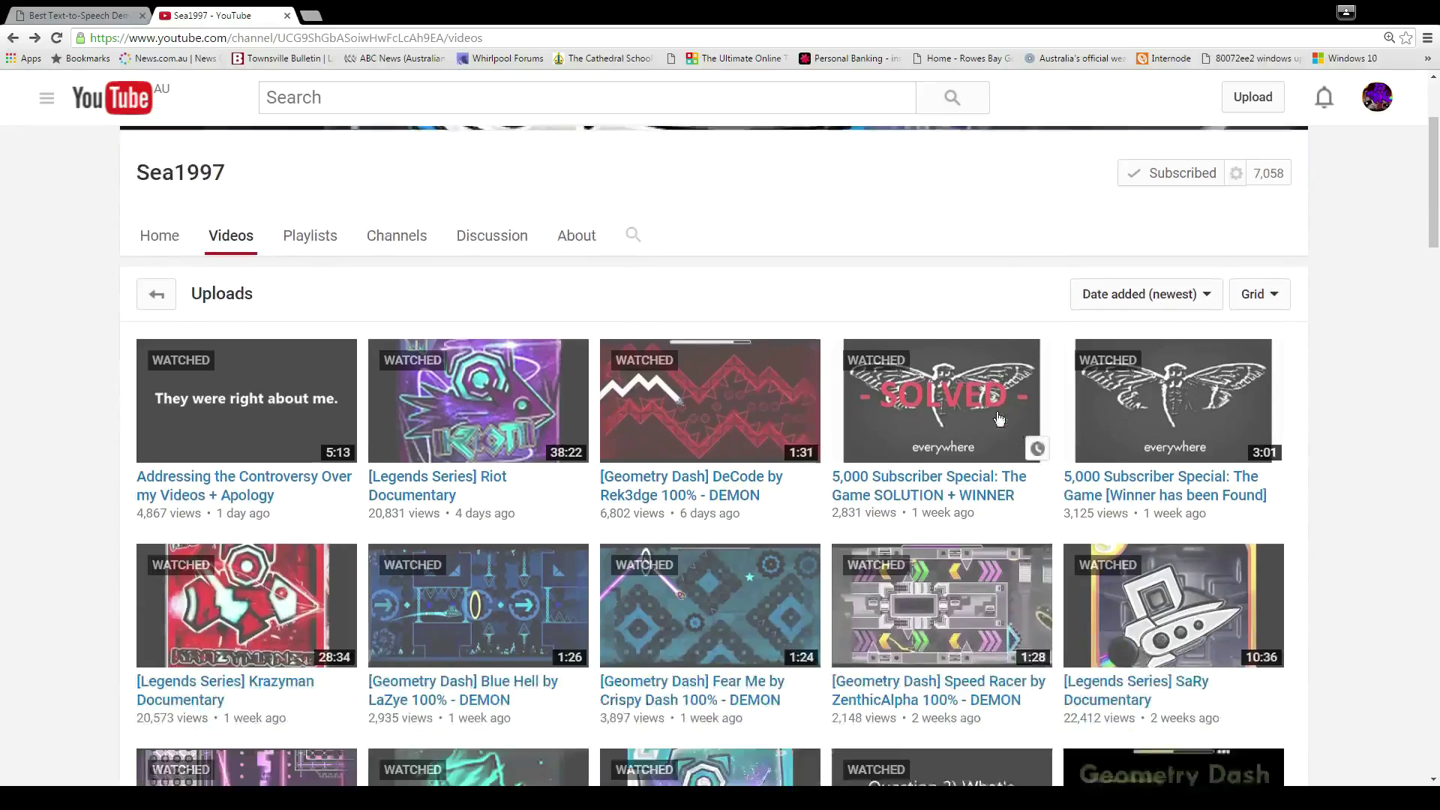
scroll(997, 418, down, 2)
scroll(997, 418, down, 2)
scroll(997, 419, down, 2)
scroll(998, 419, down, 2)
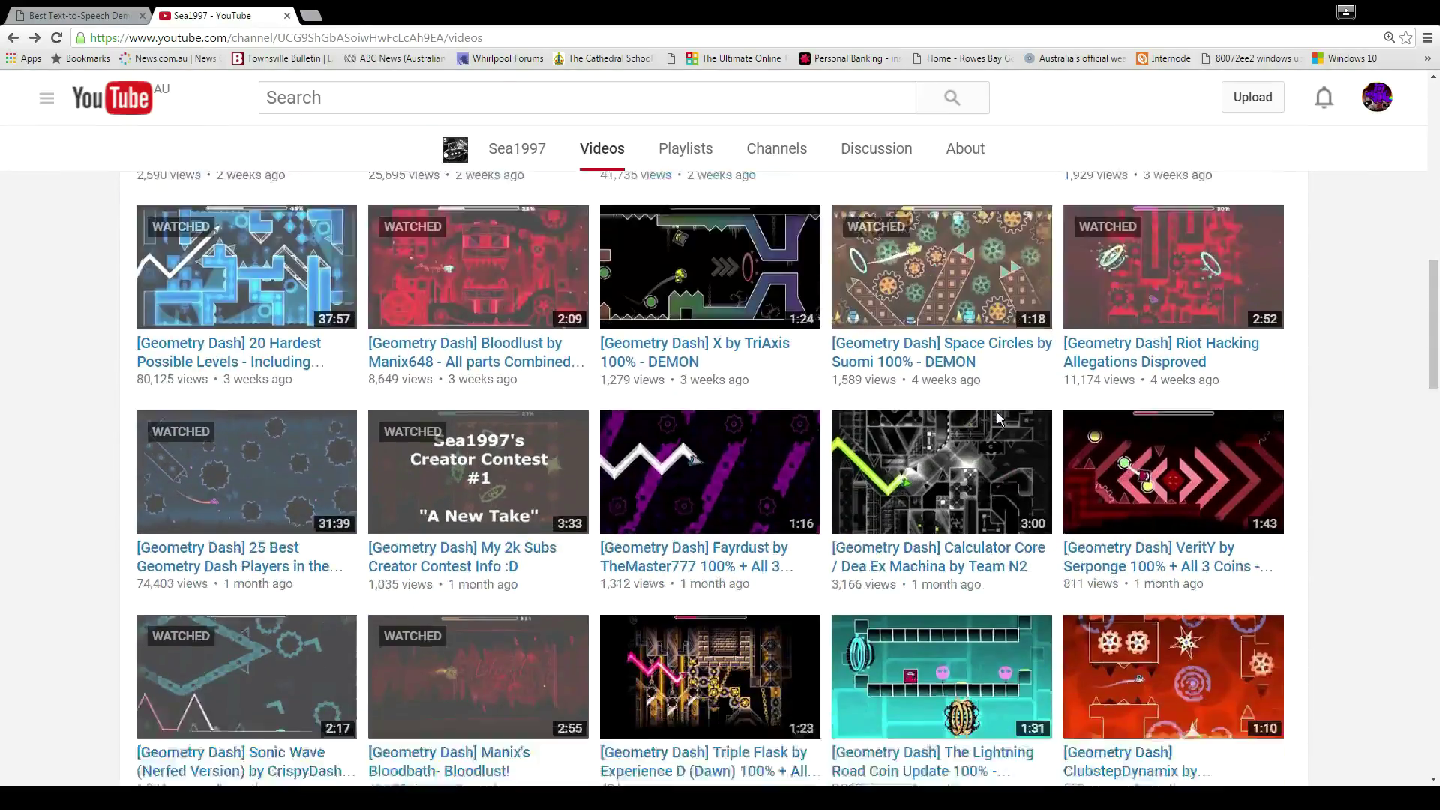
scroll(992, 492, down, 3)
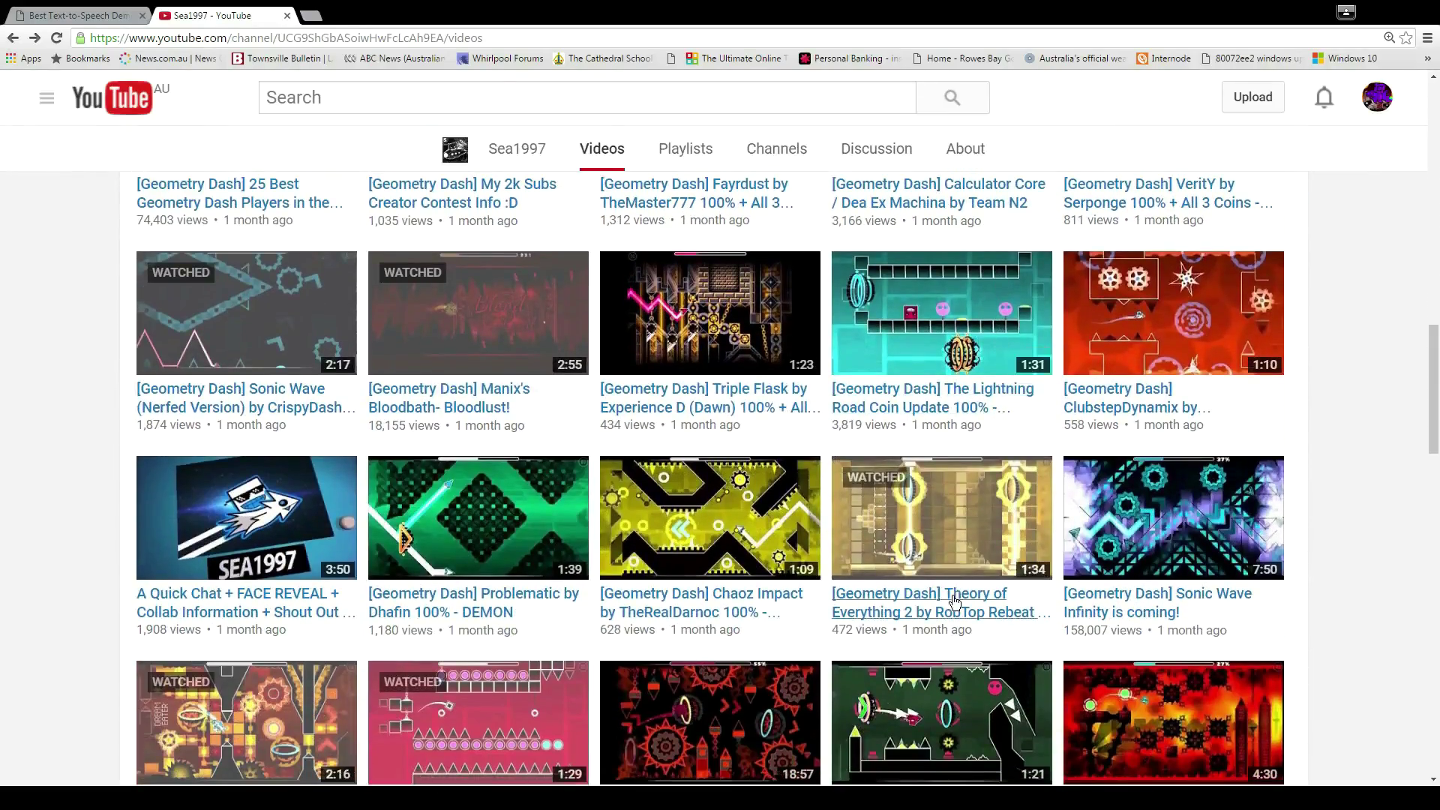
Play Sea1997's Theory of Everything 2 video in fullscreen.
click(954, 601)
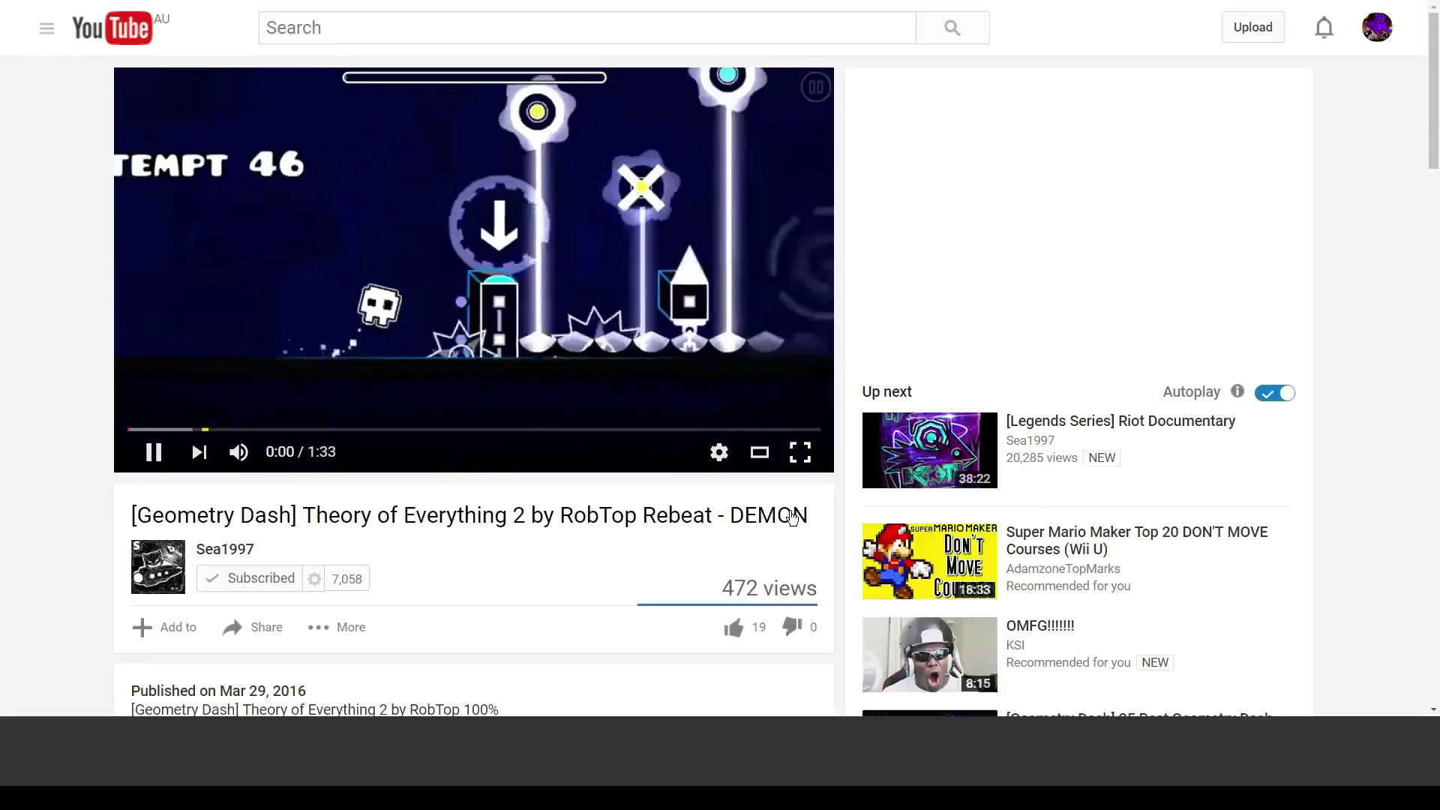
click(799, 451)
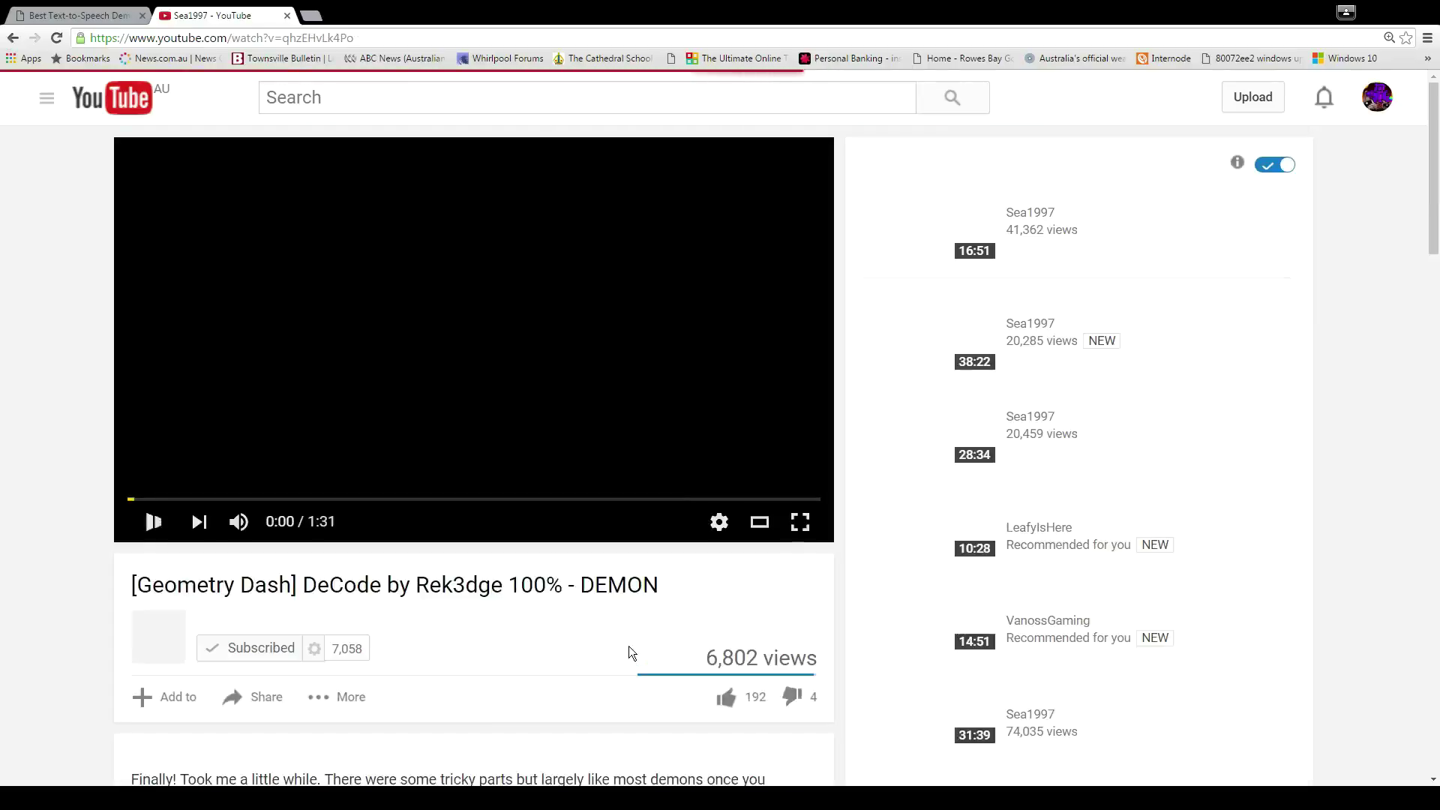
scroll(629, 648, down, 3)
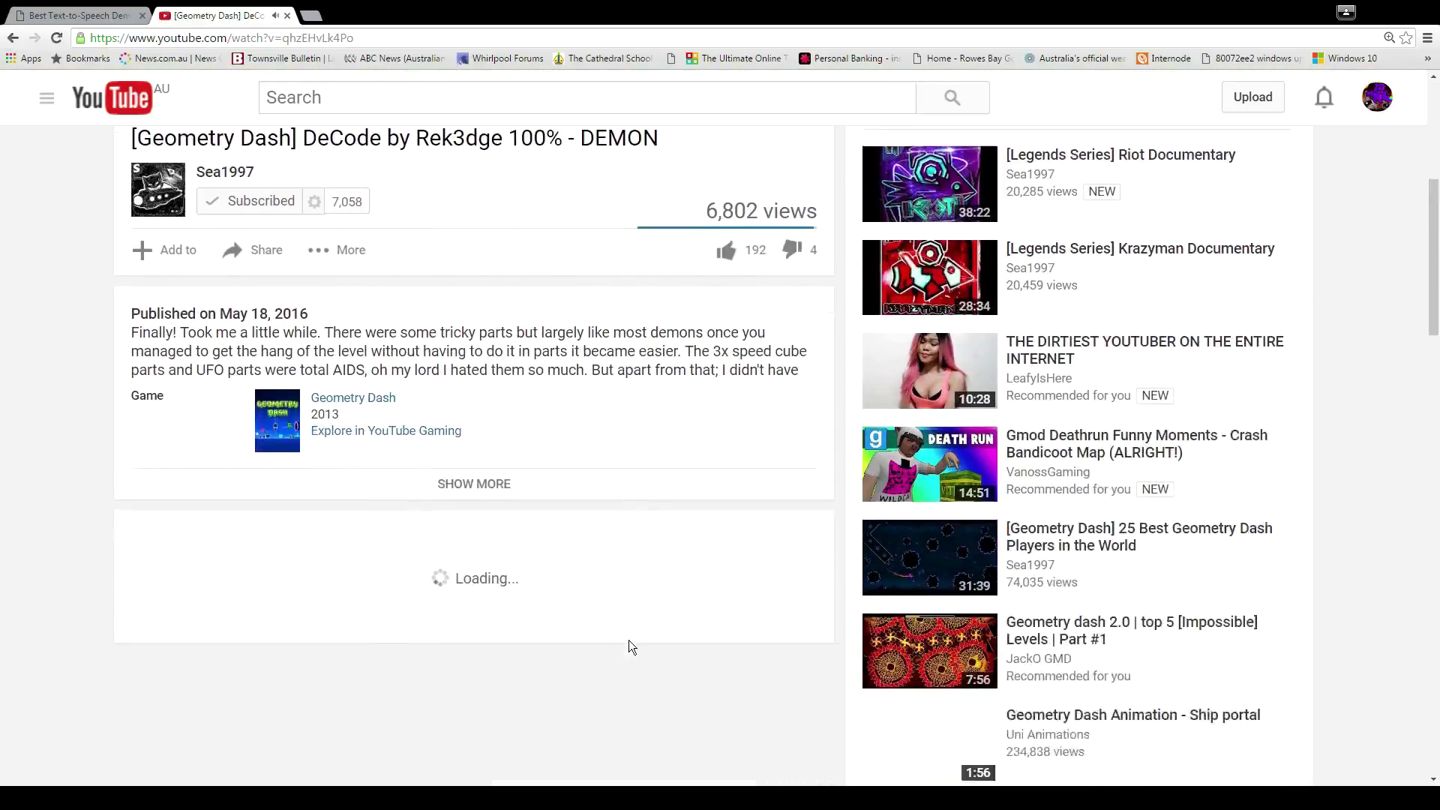
scroll(628, 648, down, 1)
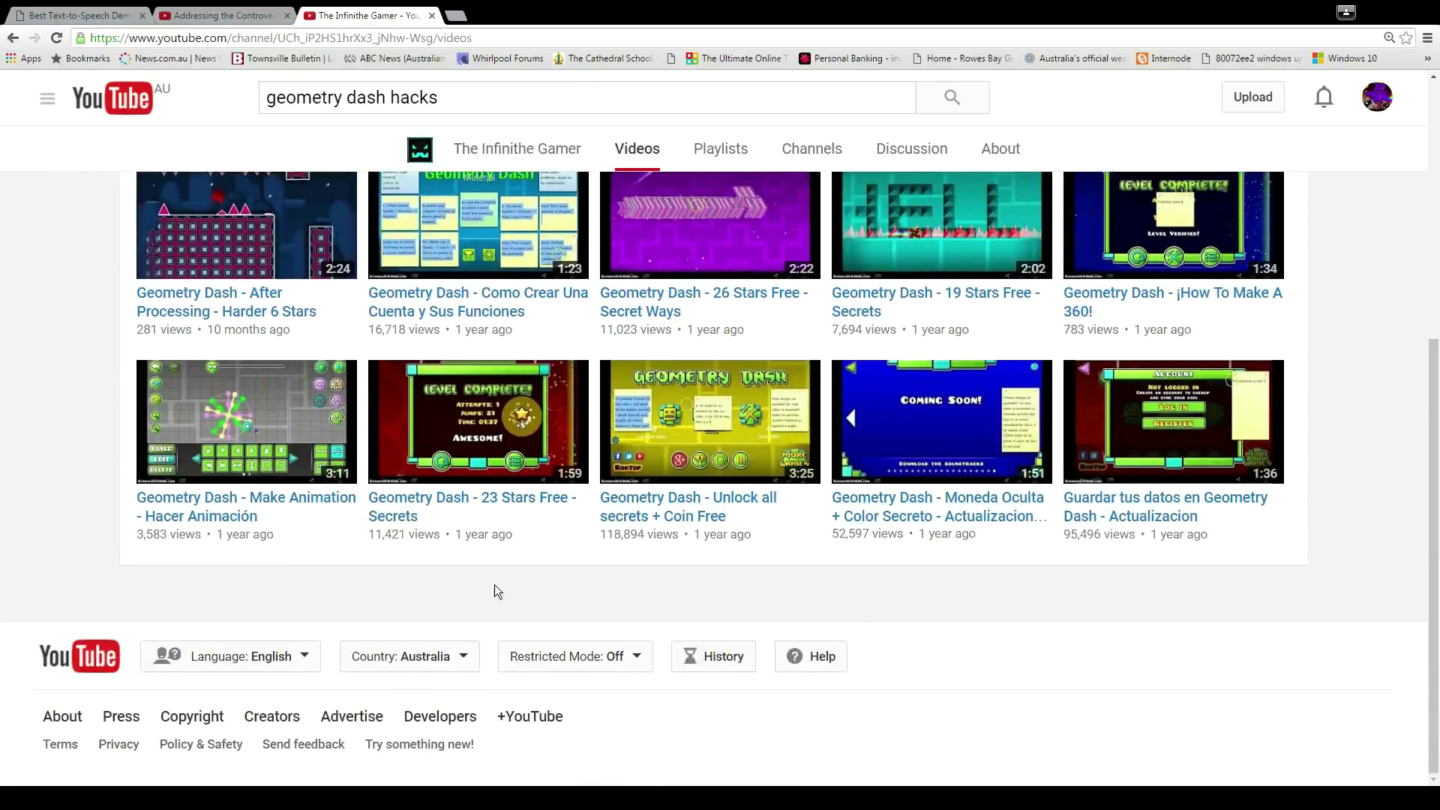
scroll(94, 551, up, 2)
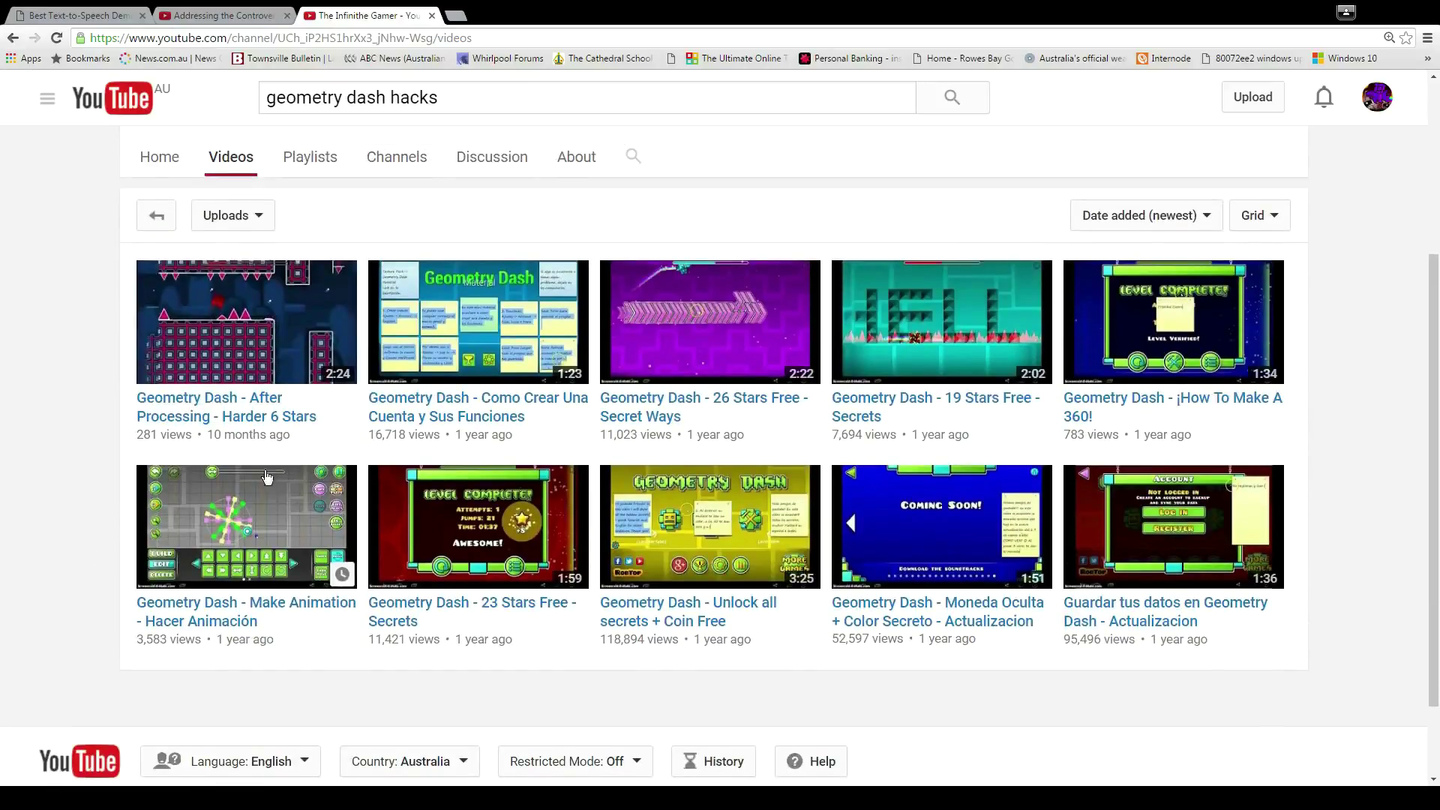